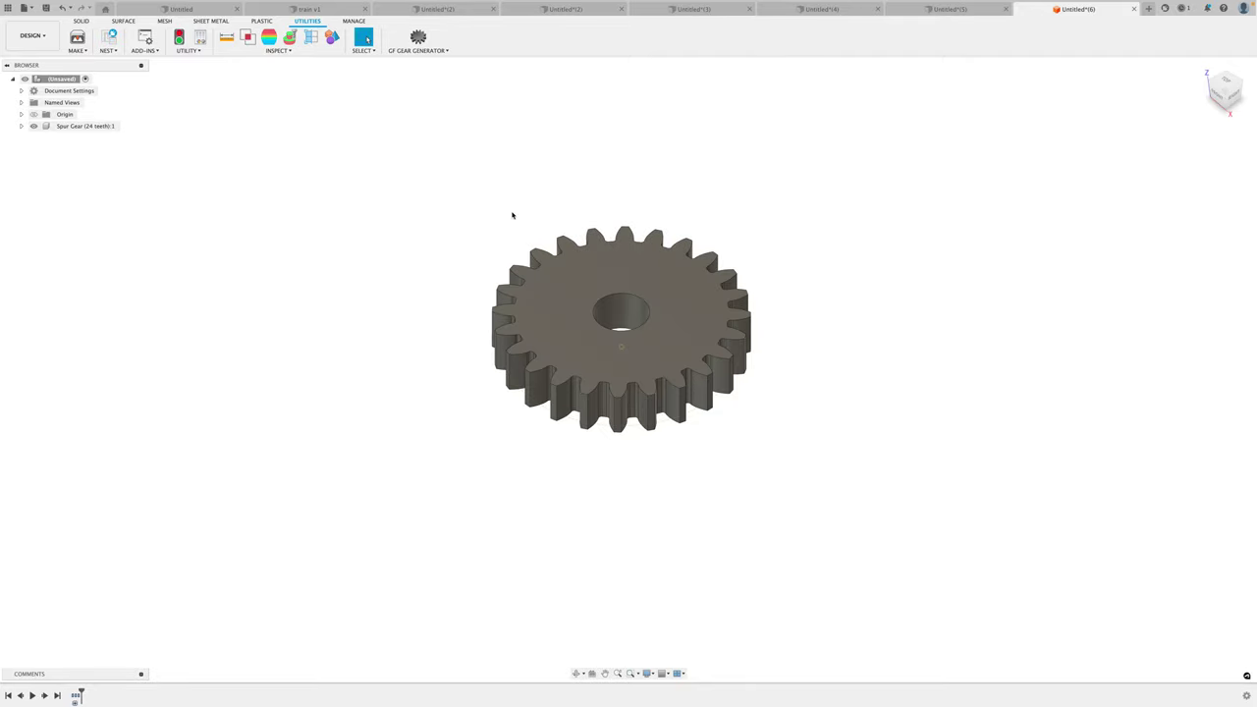
Step: Hide the Spur Gear (24 teeth) component from the Browser, leaving the canvas empty
drag(406, 182, 774, 484)
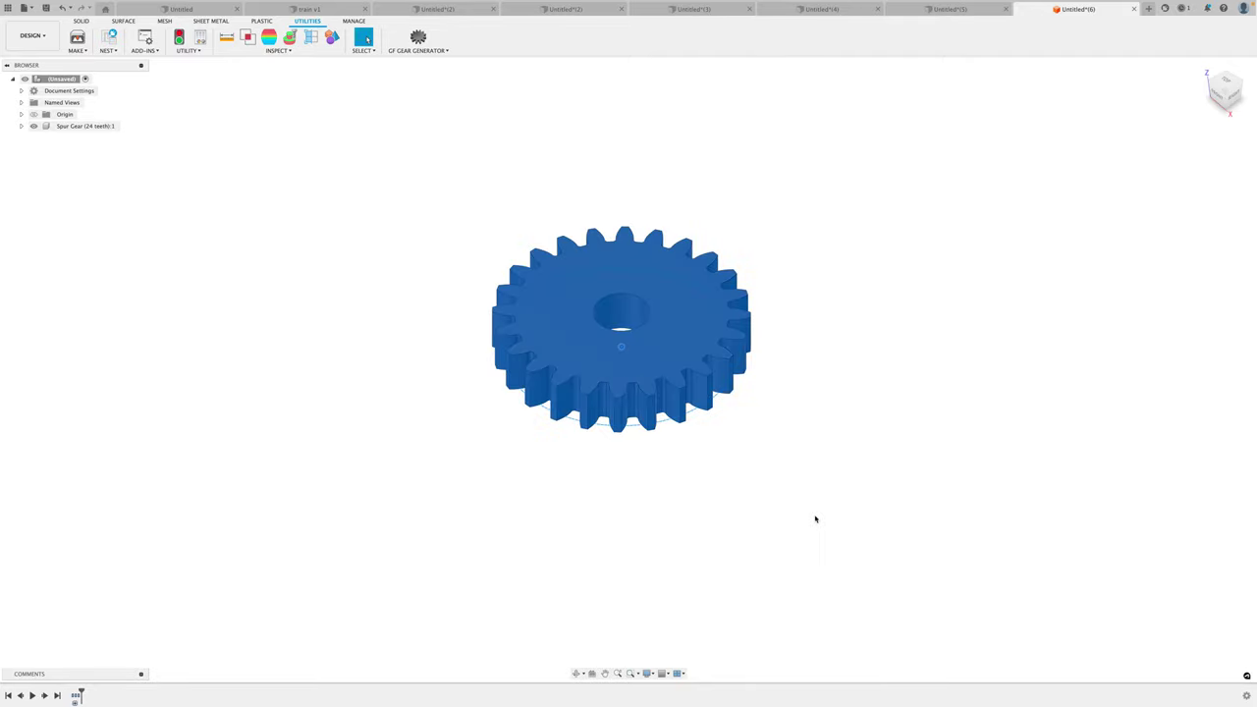
click(383, 405)
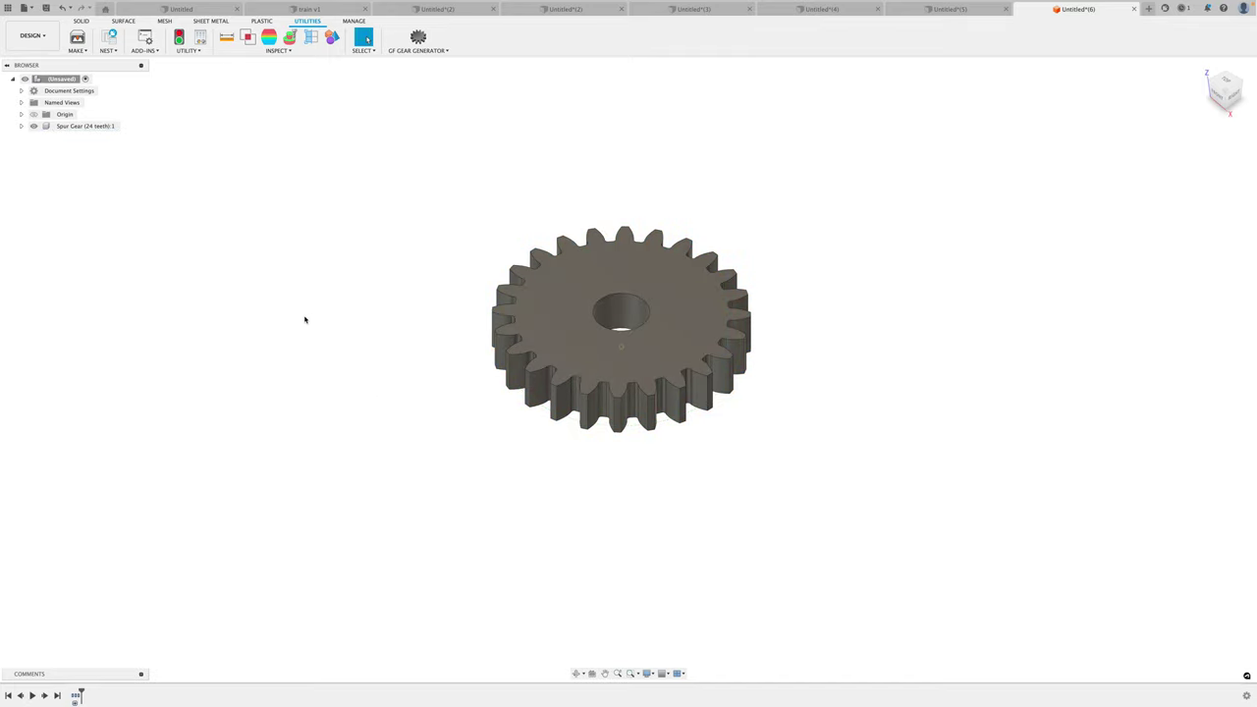
click(51, 126)
click(34, 127)
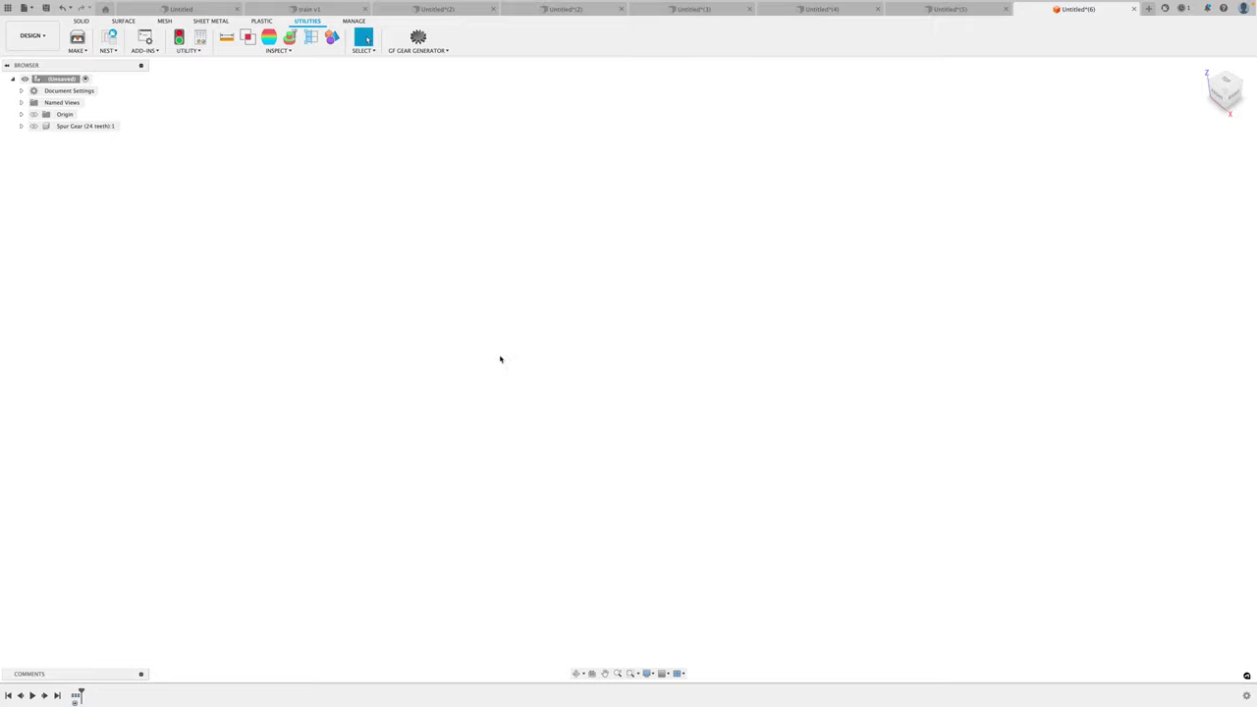
Step: From the Utilities tab's Add-Ins list, select and run the SpurGear sample script
click(79, 21)
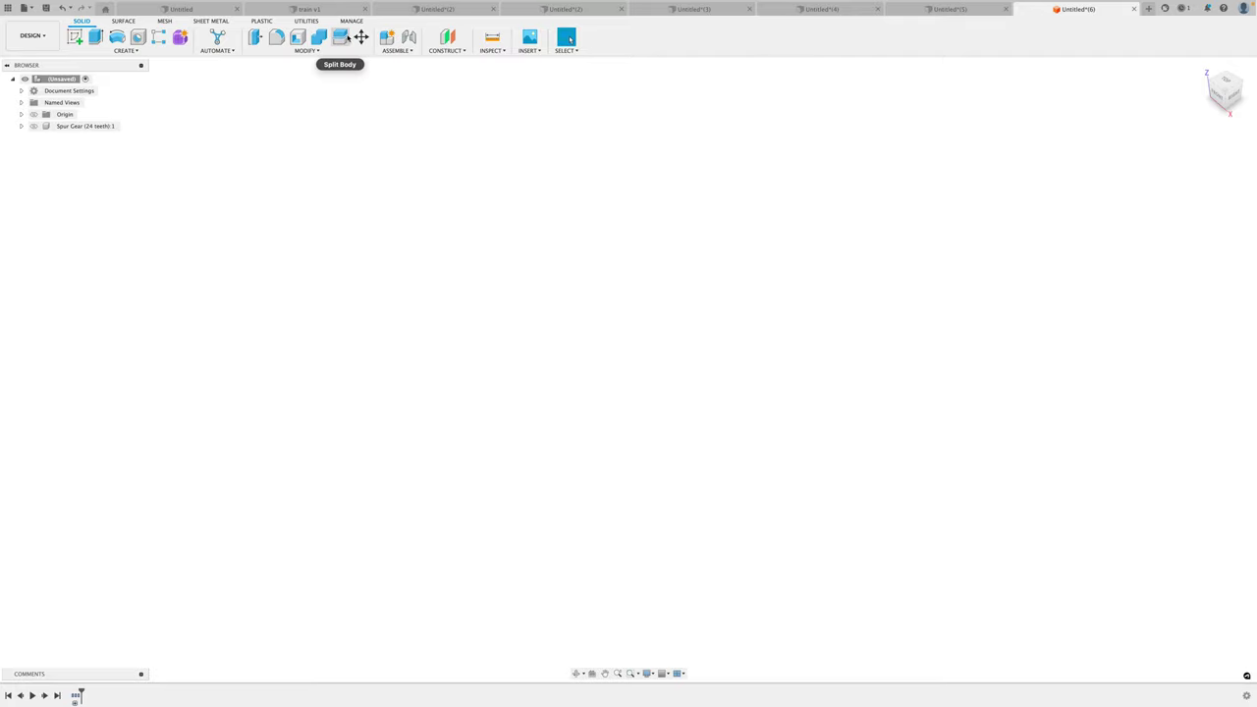
click(306, 22)
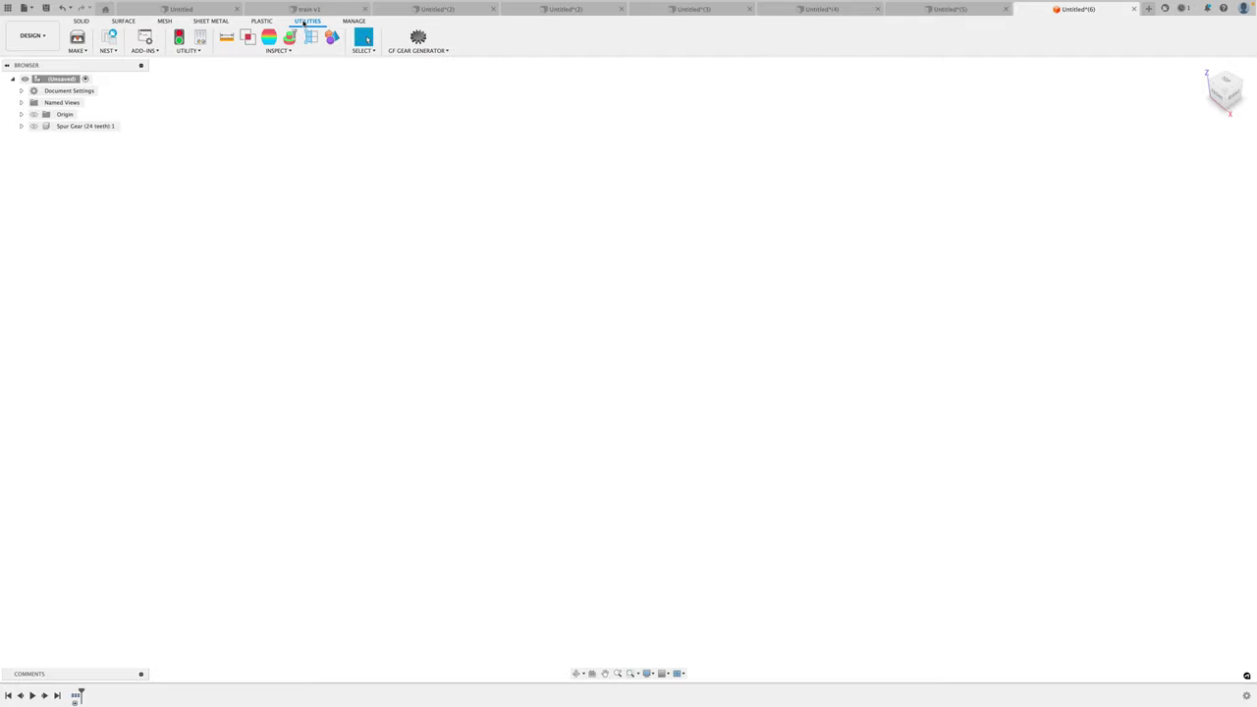
click(145, 39)
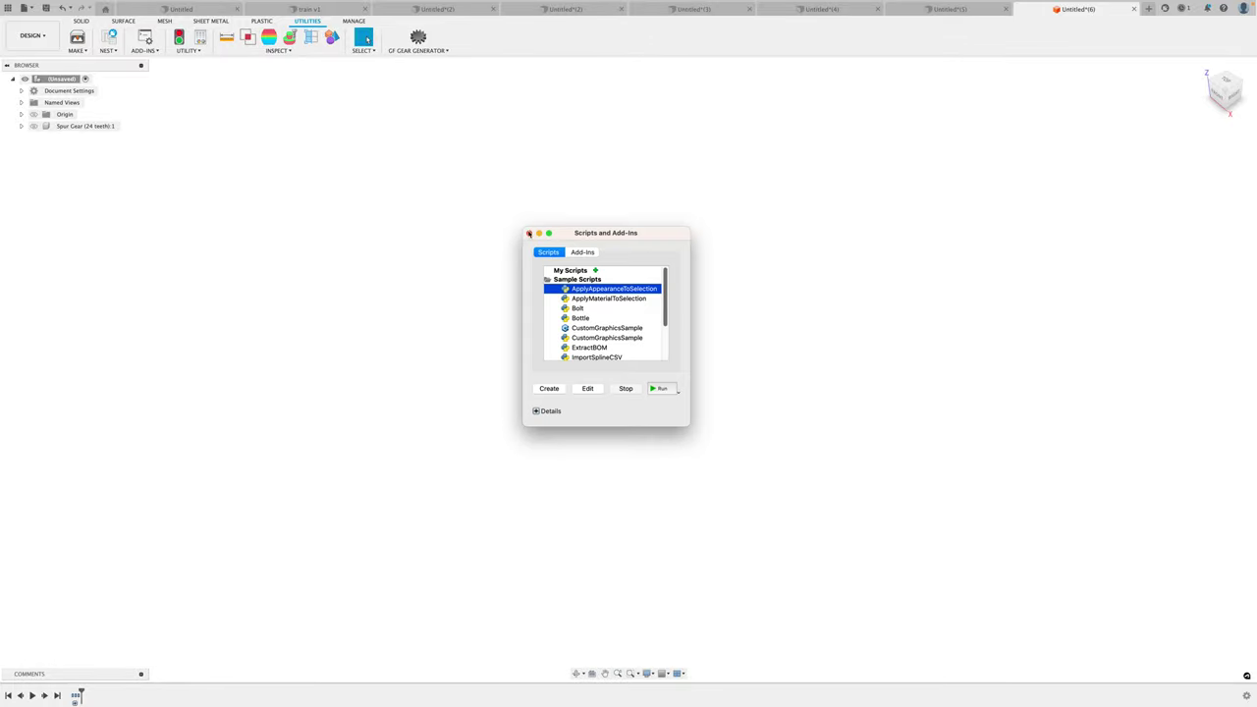
scroll(605, 309, down, 3)
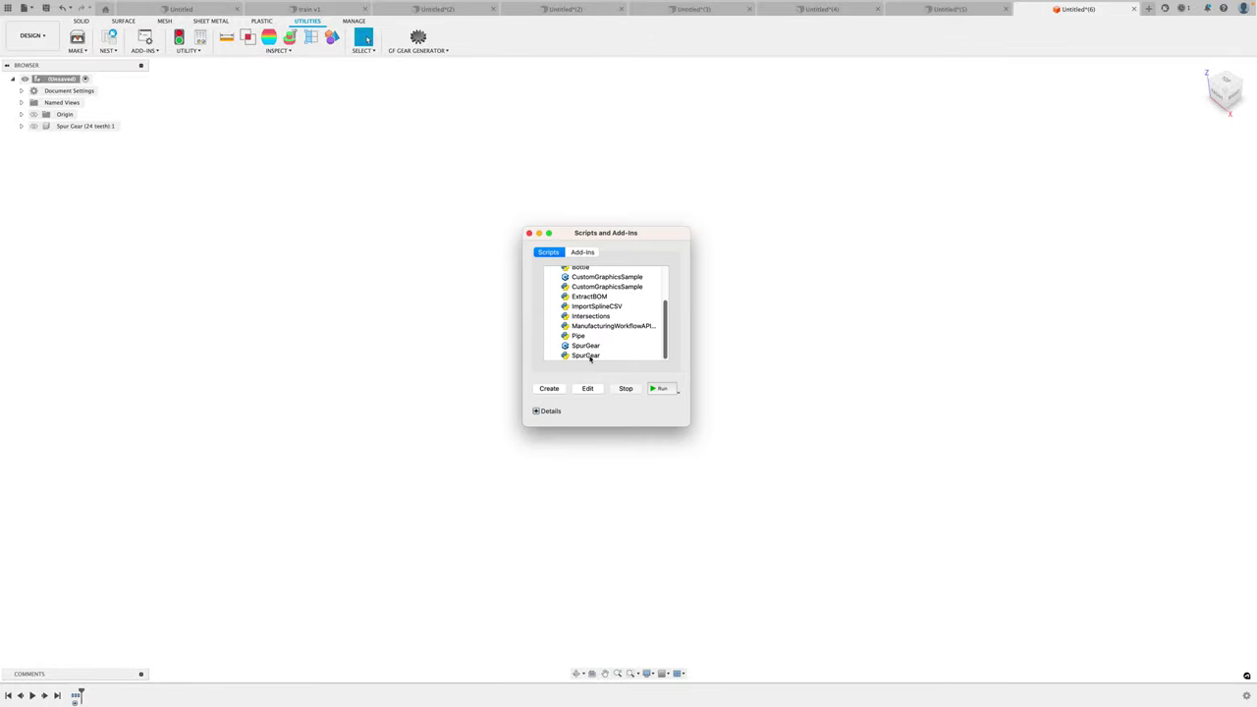
click(588, 356)
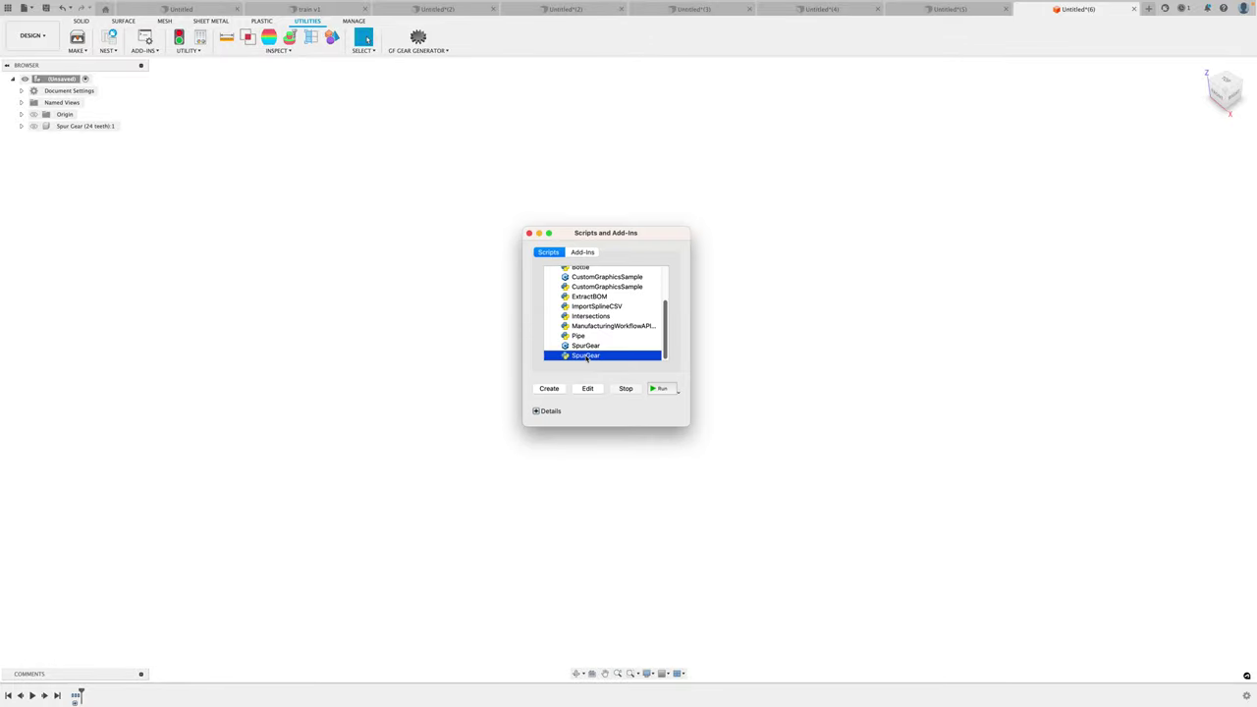
click(660, 389)
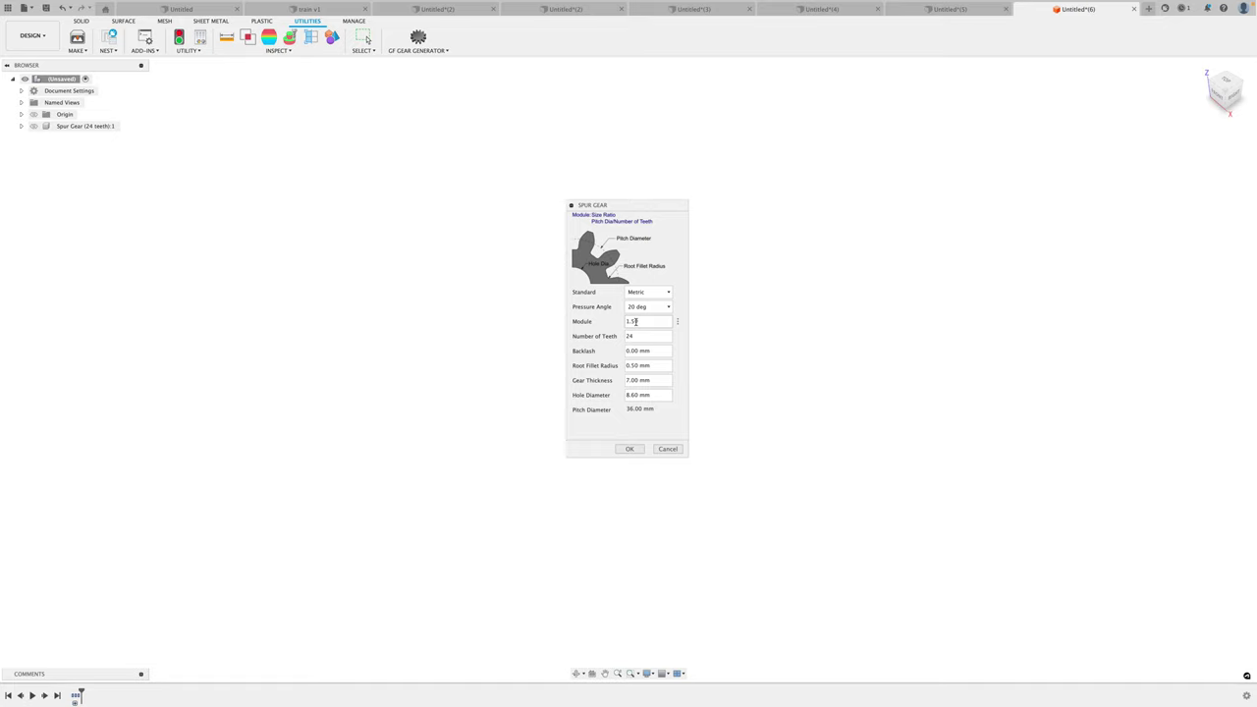
Step: Create a 24-tooth spur gear with module 1.5, 7.00 mm thick with an 8.40 mm hole
double_click(640, 321)
text(1)
key(Tab)
key(Tab)
click(655, 365)
click(656, 380)
click(649, 395)
click(645, 414)
click(629, 450)
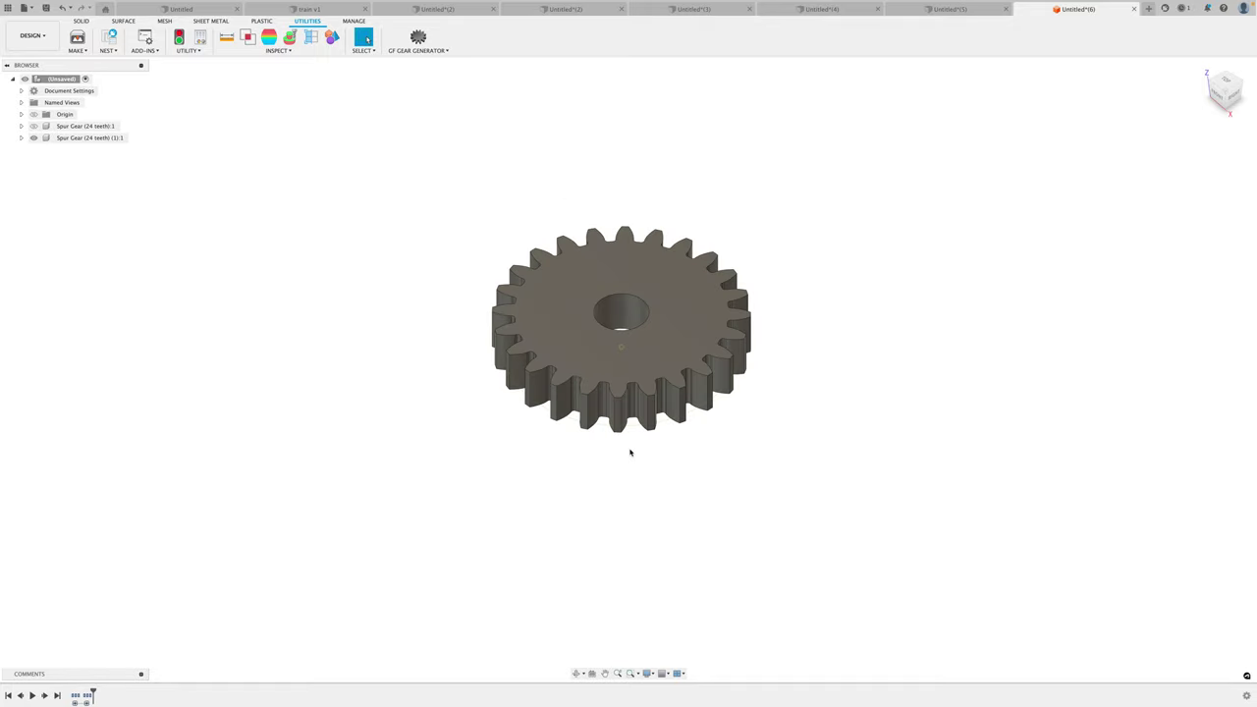
Step: Orbit toward a top-down view of the new 24-tooth gear and reopen Scripts and Add-Ins
shift+middle_drag(597, 475, 805, 163)
shift+middle_drag(903, 297, 640, 351)
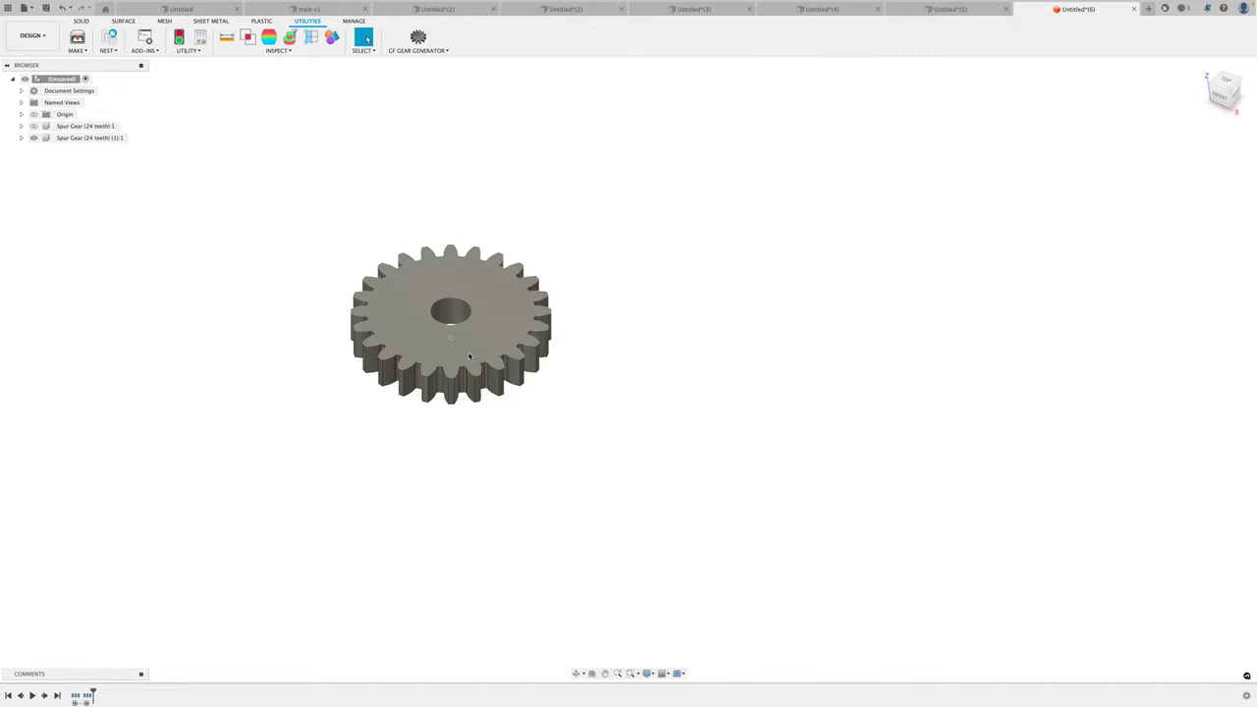
click(144, 37)
Step: Run SpurGear again with 48 teeth at module 1.5, giving a 72.00 mm pitch diameter
scroll(595, 319, down, 5)
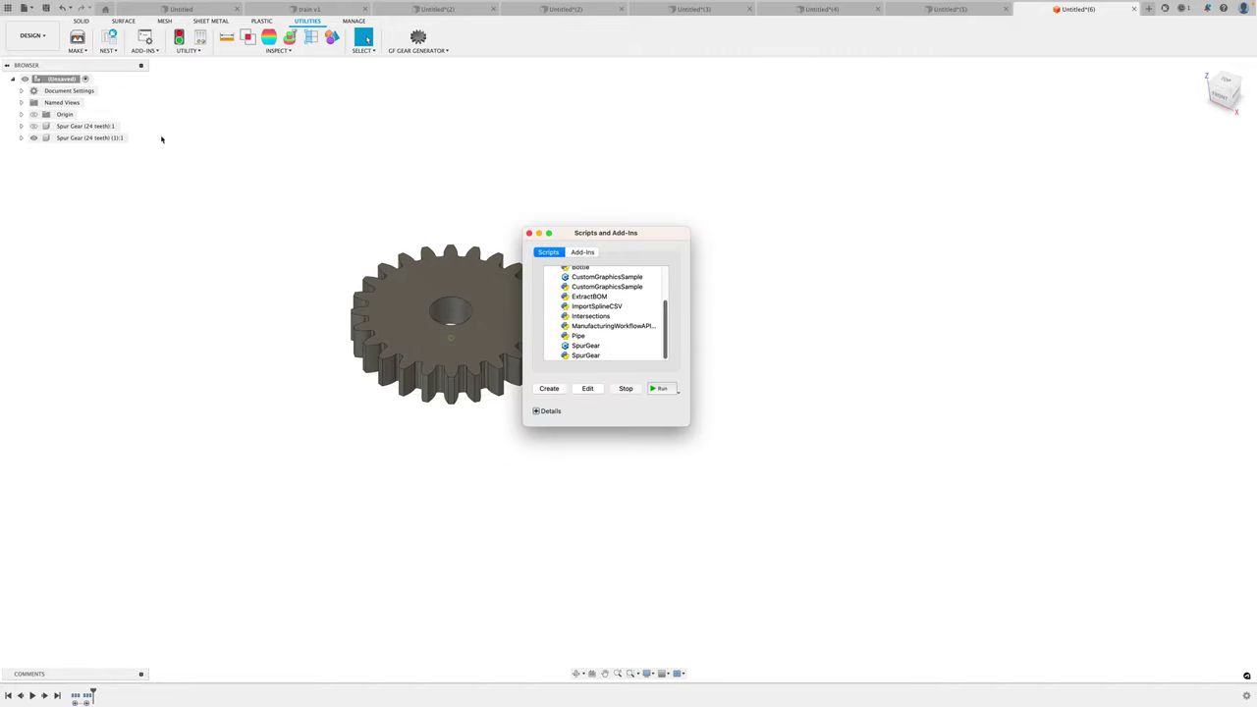
click(580, 355)
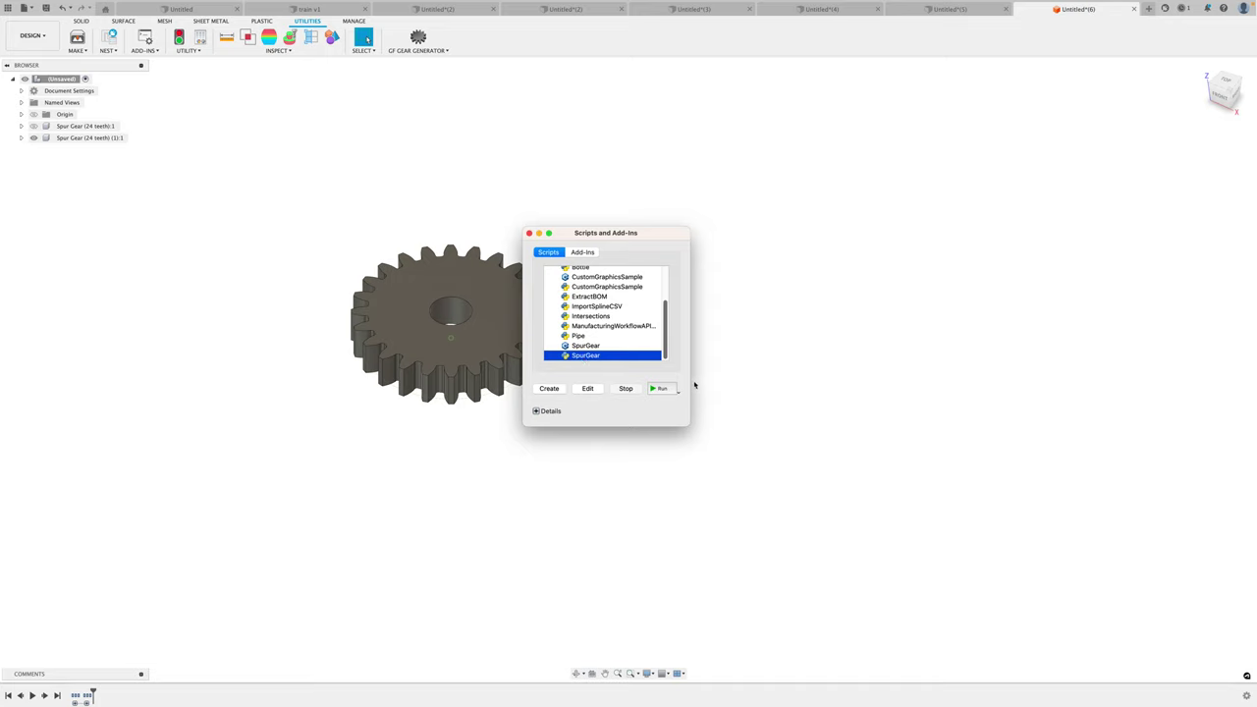
click(661, 388)
drag(599, 199, 639, 185)
double_click(673, 320)
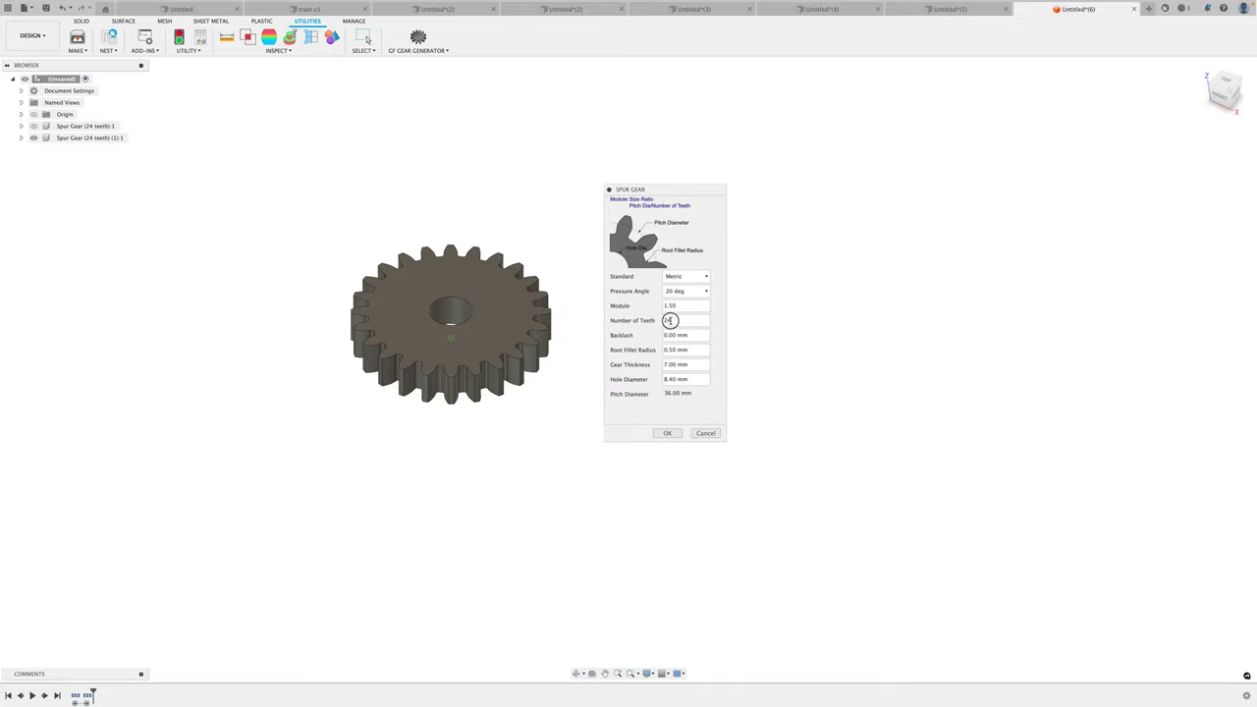
text(28)
key(BackSpace)
key(BackSpace)
text(48)
click(672, 433)
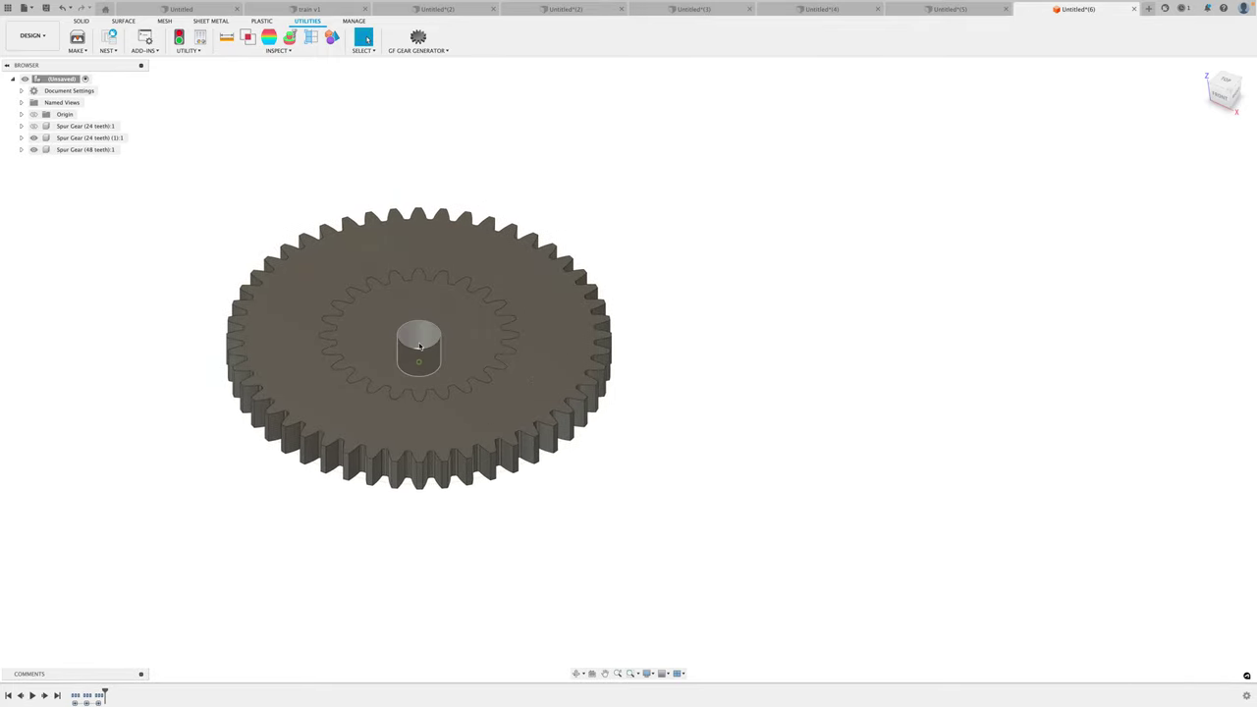
Step: Switch to the TOP view and start Move/Copy on the 48-tooth gear only
click(1224, 81)
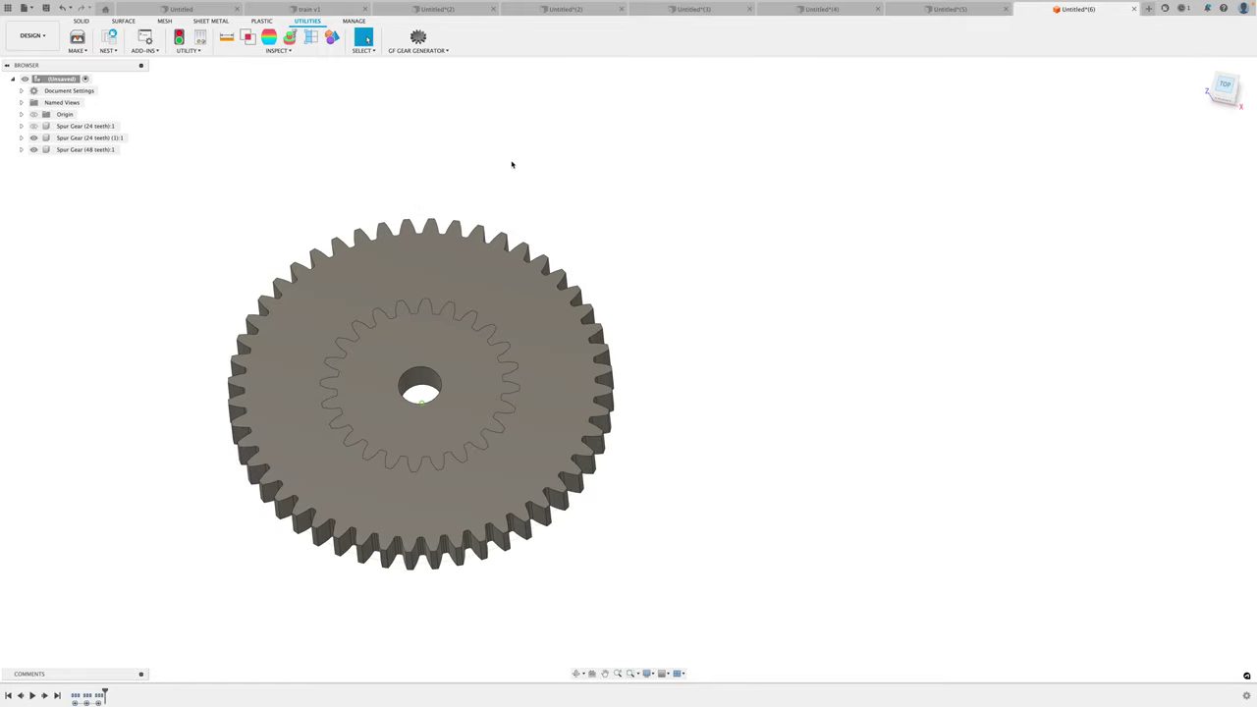
right_click(64, 148)
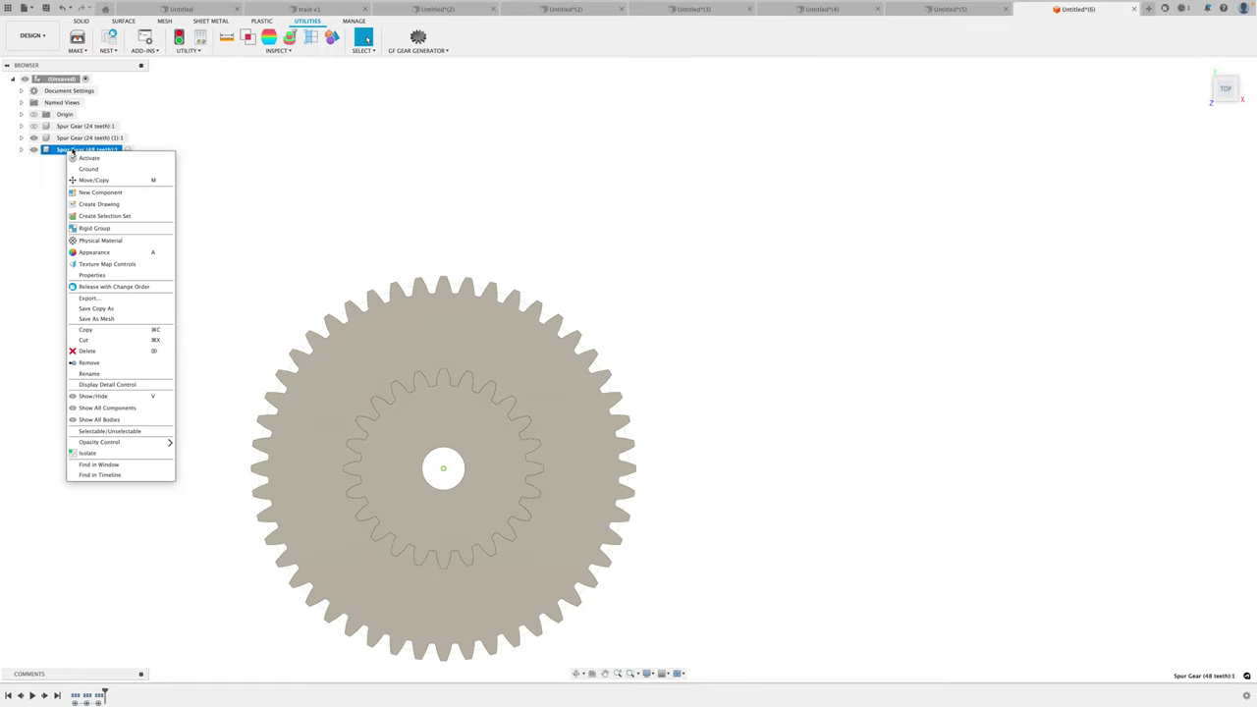
click(96, 181)
scroll(216, 386, down, 2)
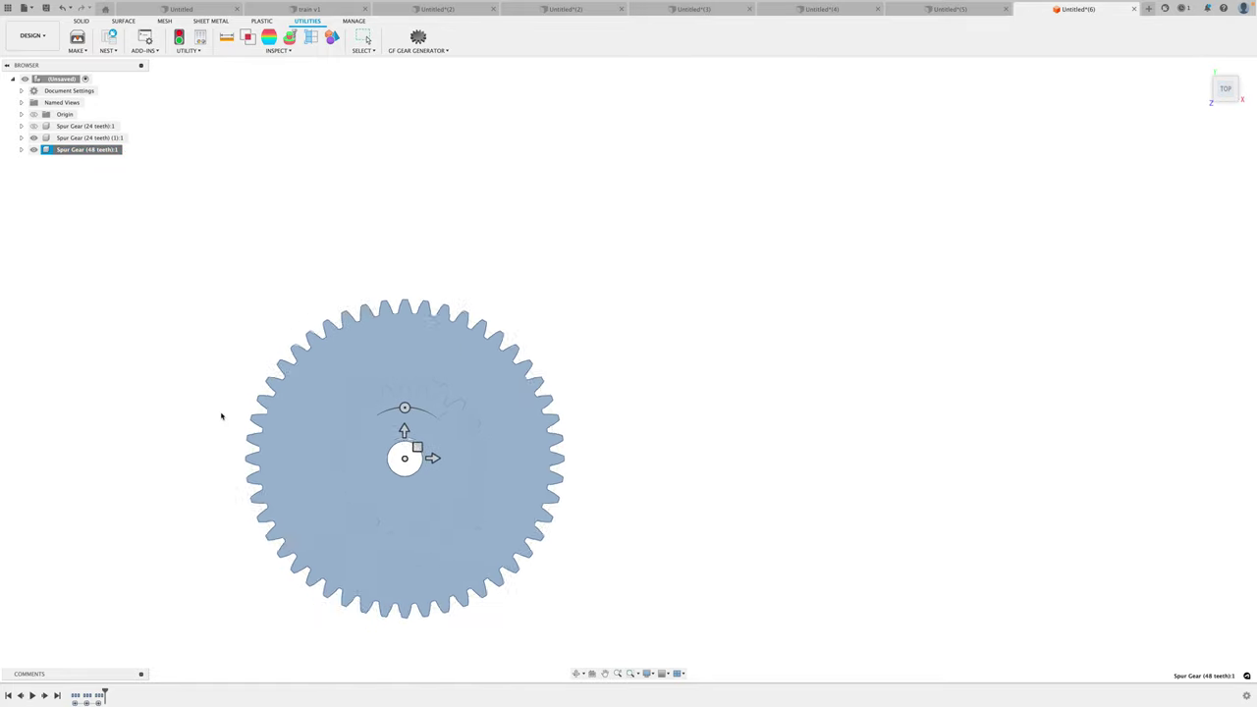
click(383, 390)
click(383, 390)
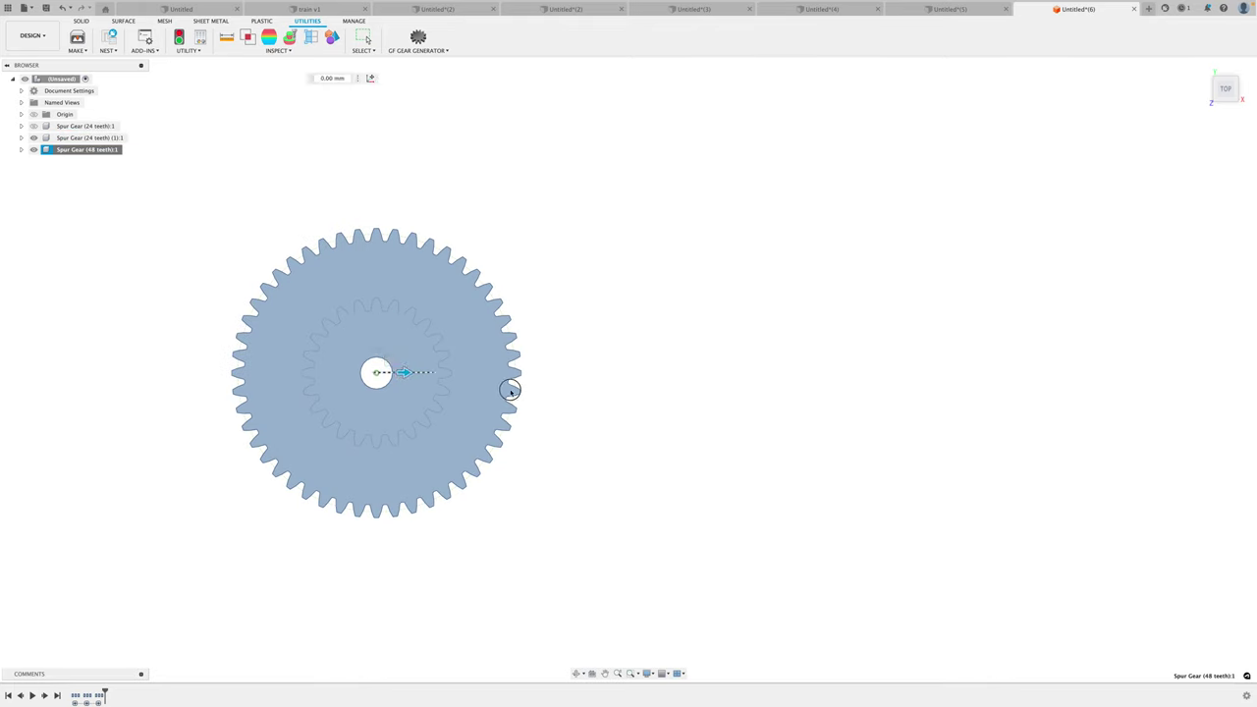
Step: Slide the 48-tooth gear 54.6 mm along X, then start rotating it about its centre
drag(403, 372, 609, 413)
text(52)
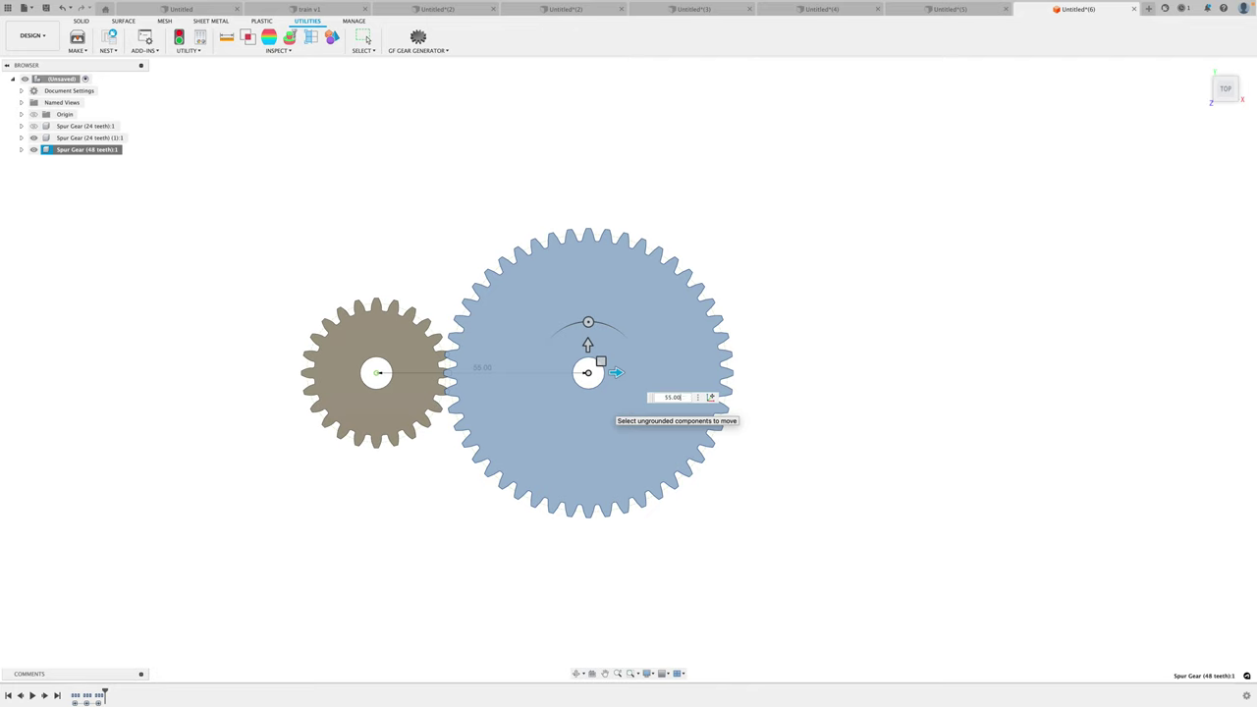
key(Return)
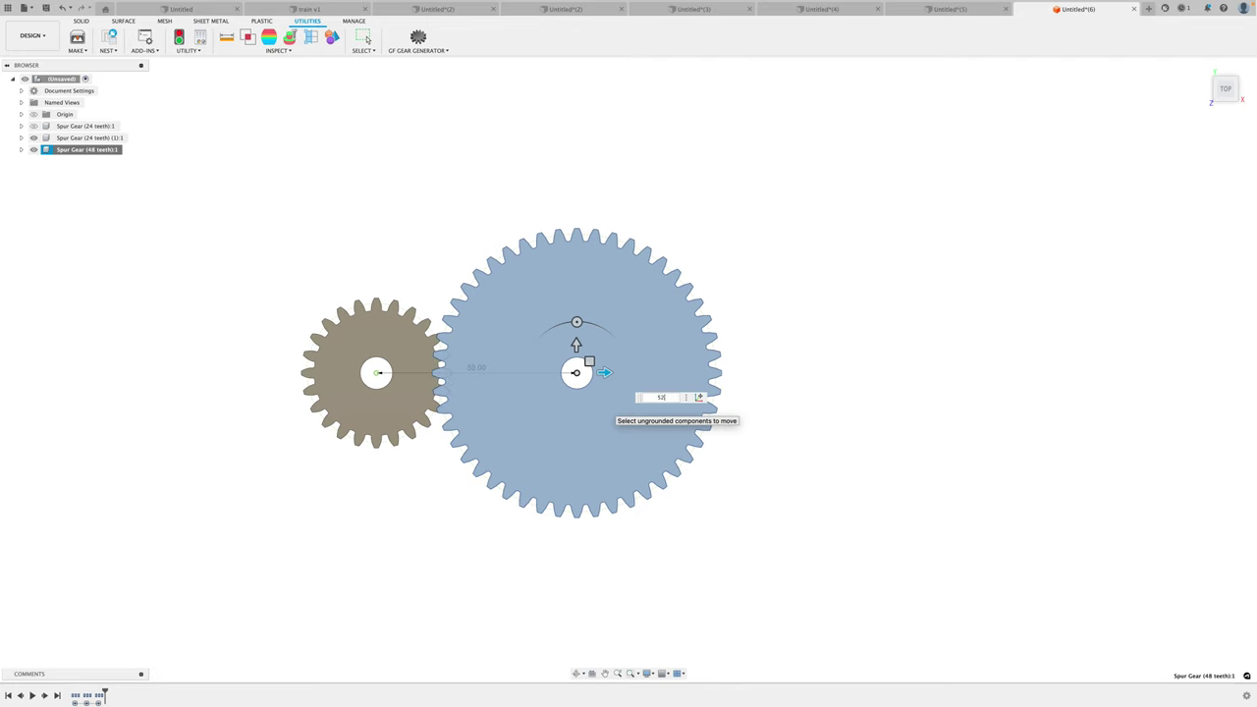
key(Return)
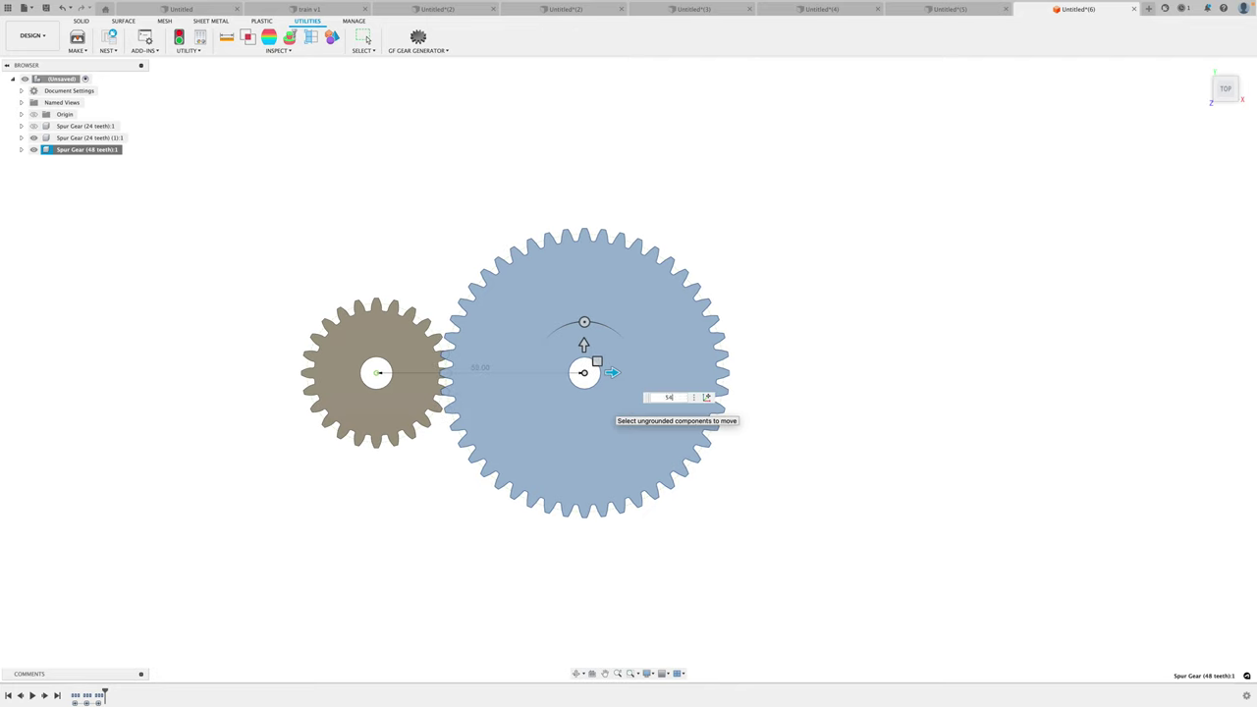
text(.6)
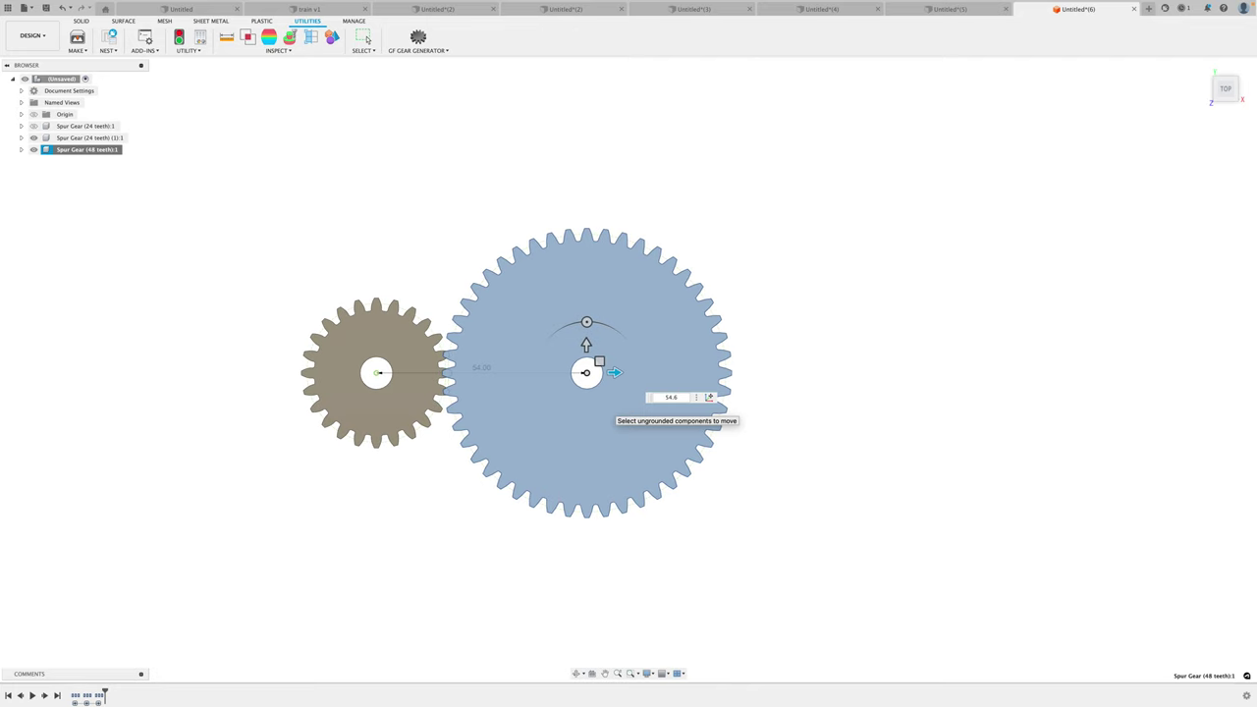
scroll(481, 375, up, 5)
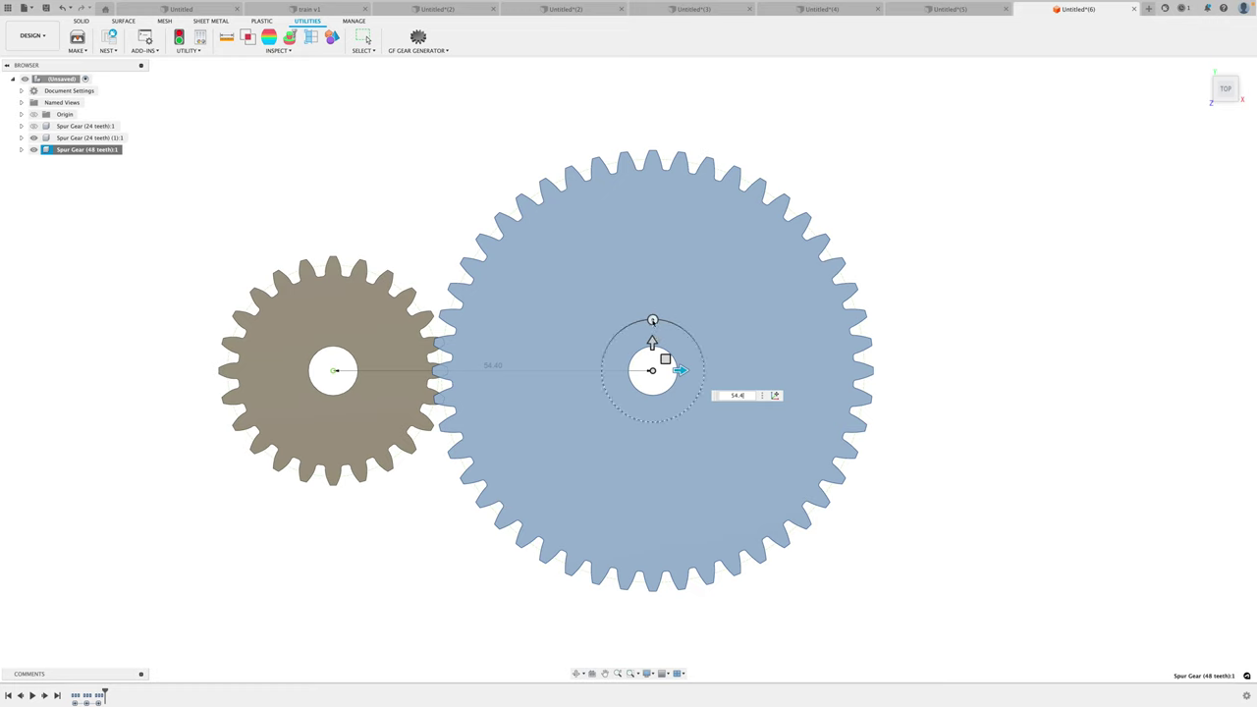
drag(652, 320, 702, 354)
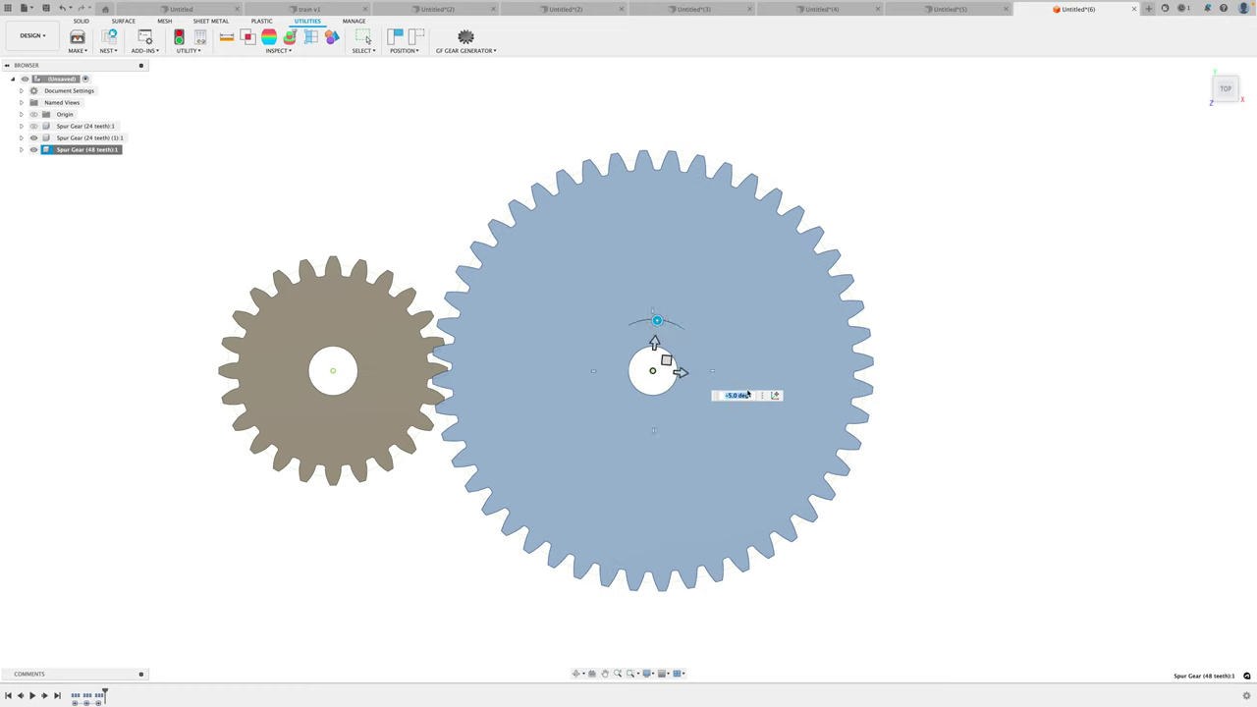
Step: Rotate the 48-tooth gear by 360/(48*2) degrees so its teeth mesh, and apply the move
text(360.)
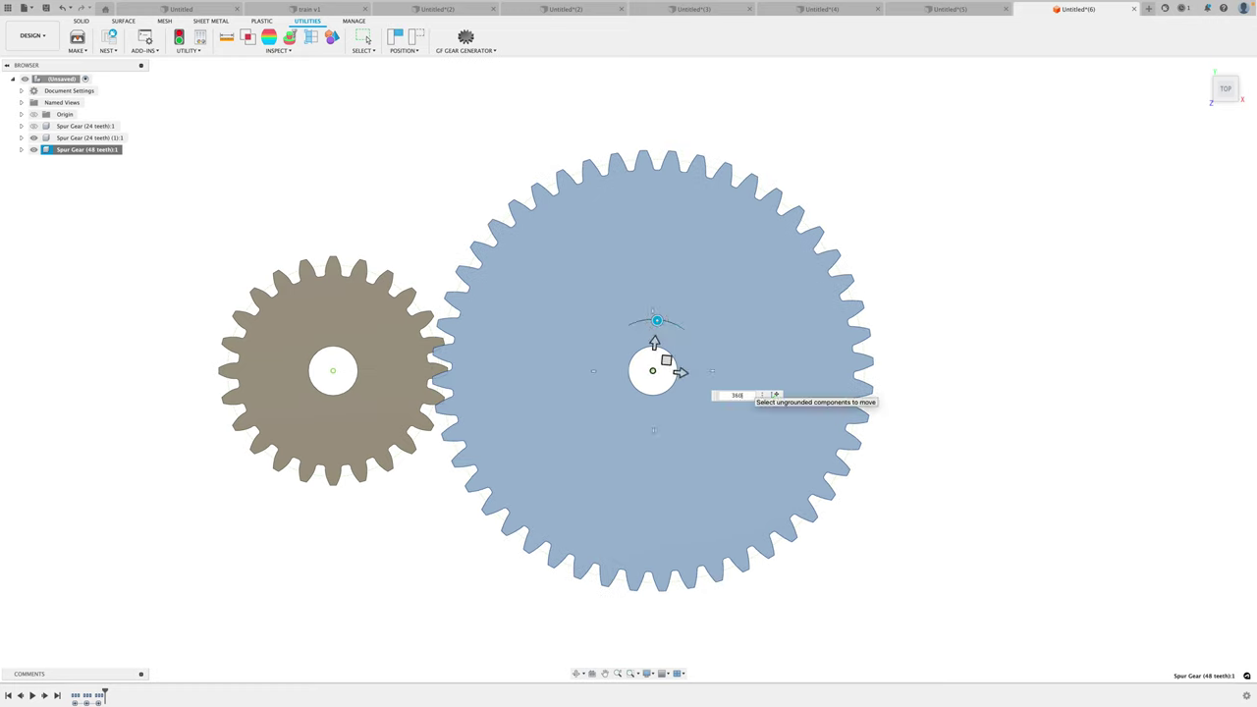
text((48*)
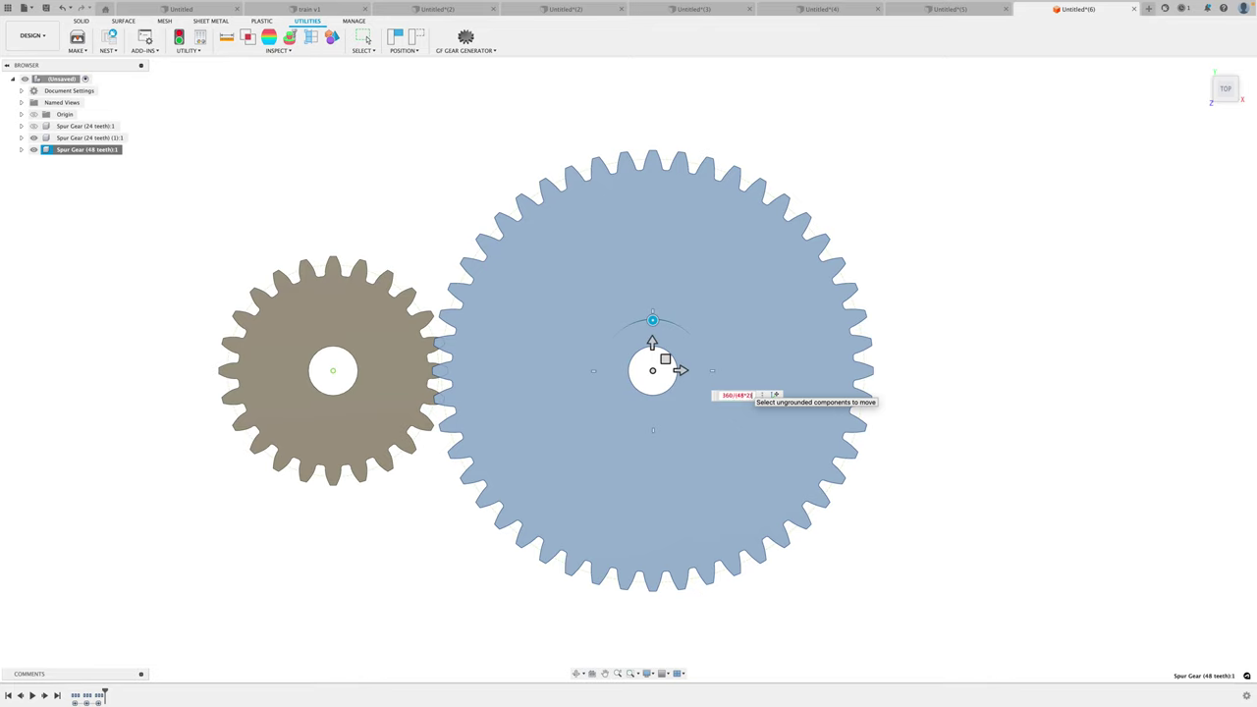
text(2))
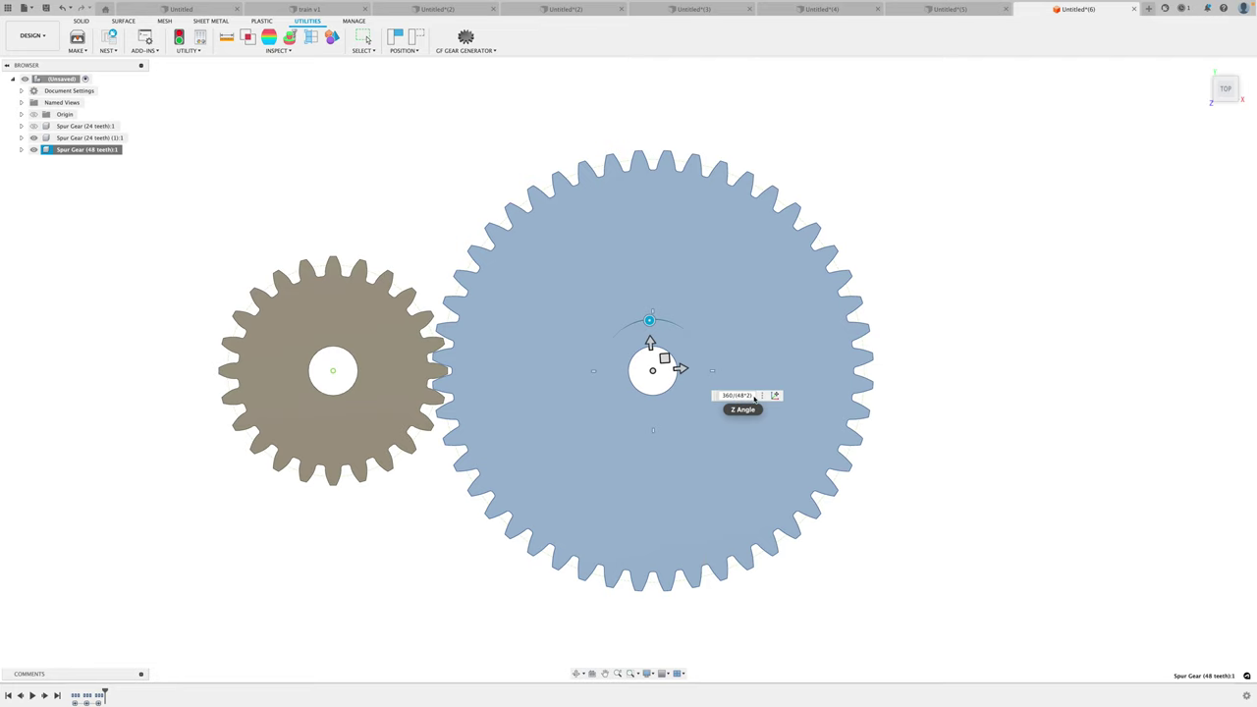
key(Return)
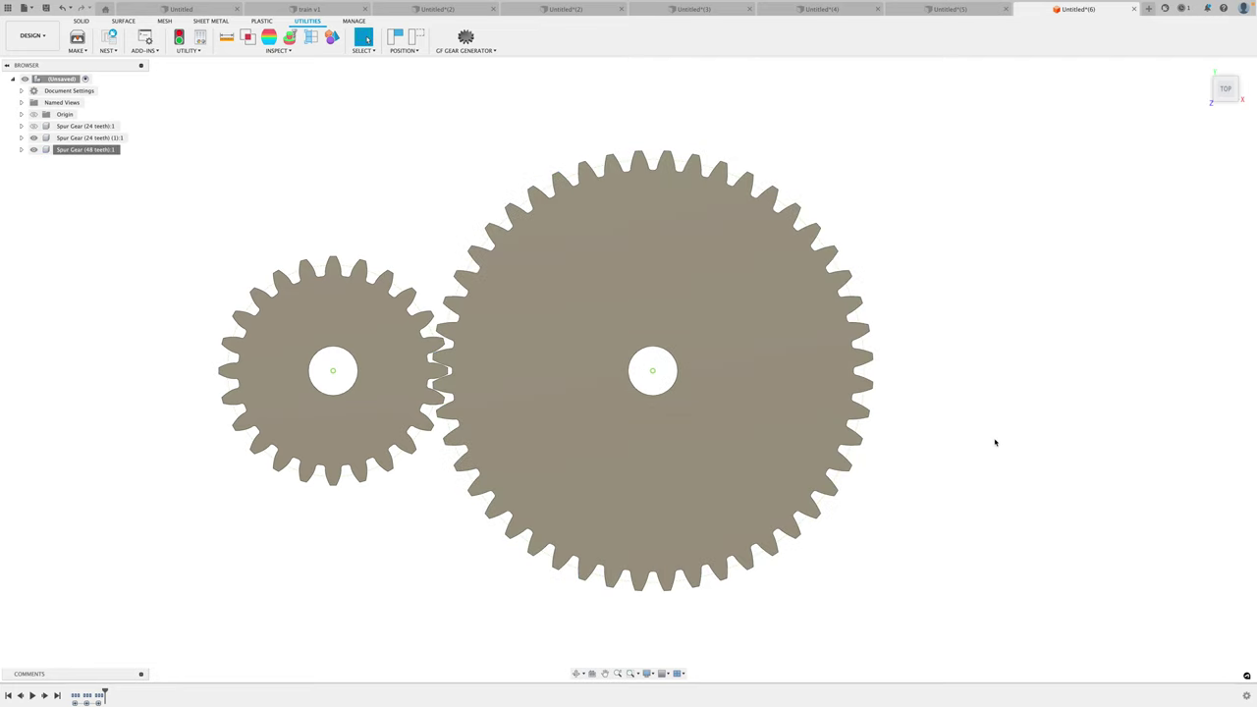
scroll(977, 450, down, 3)
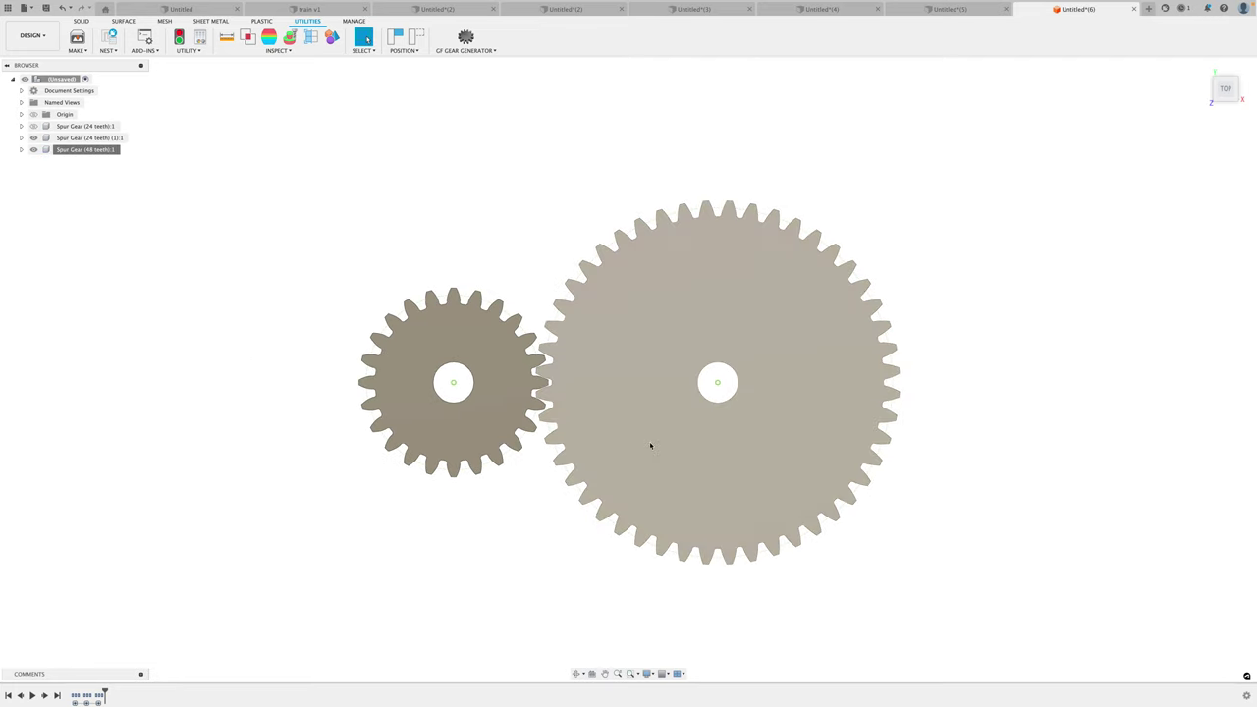
middle_drag(541, 531, 553, 522)
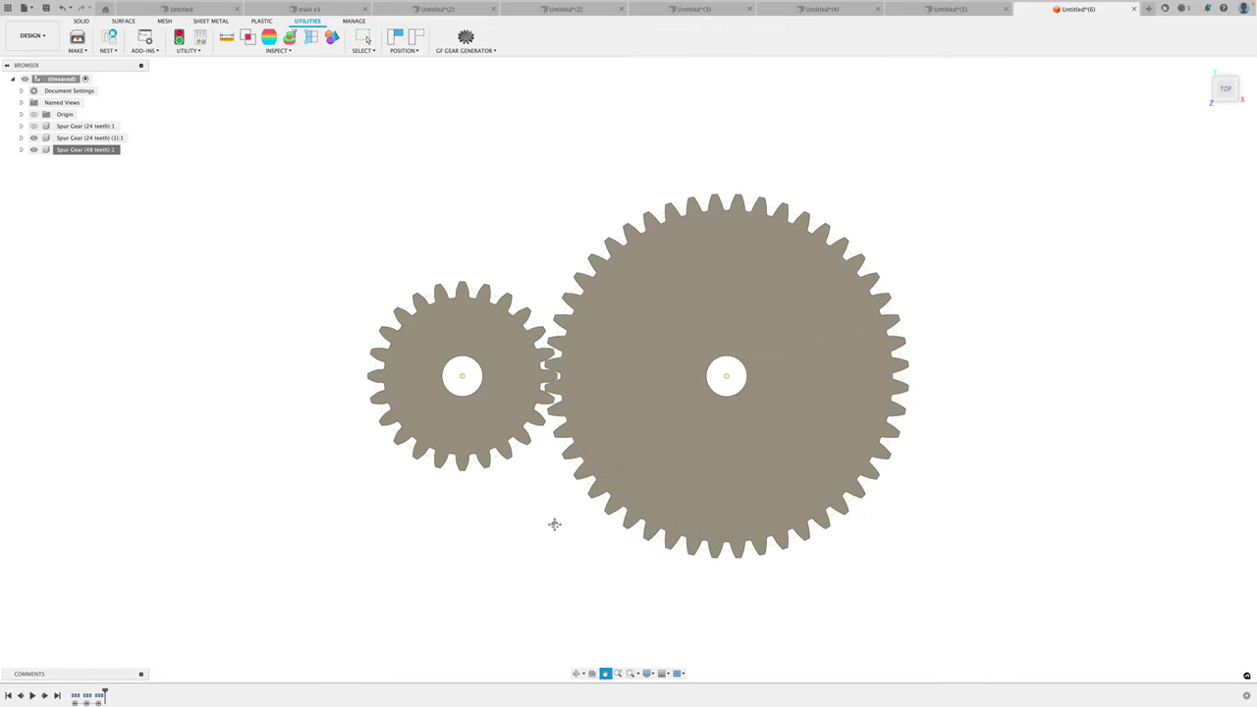